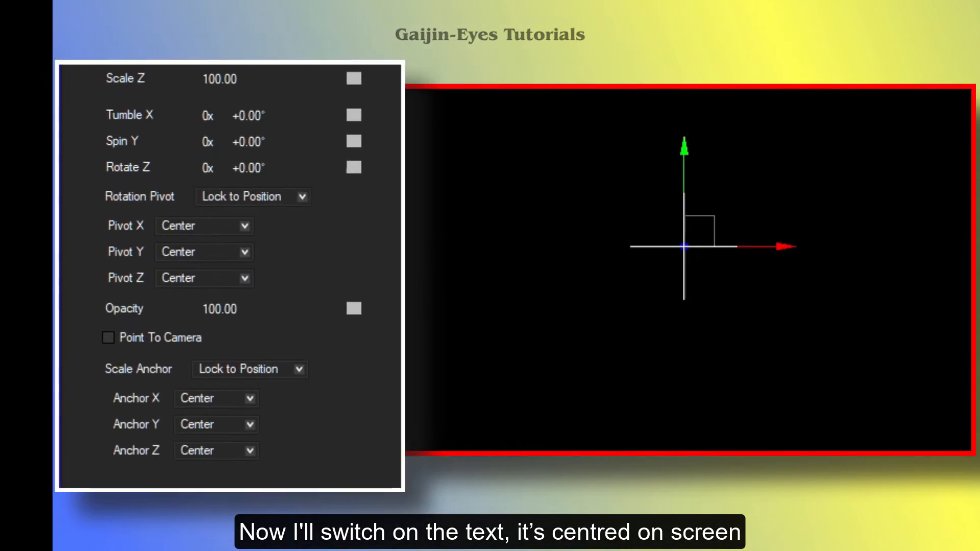
Step: Show the title text in the composite and try rotating it with Tumble X to 24.45° and with Spin Y
click(169, 462)
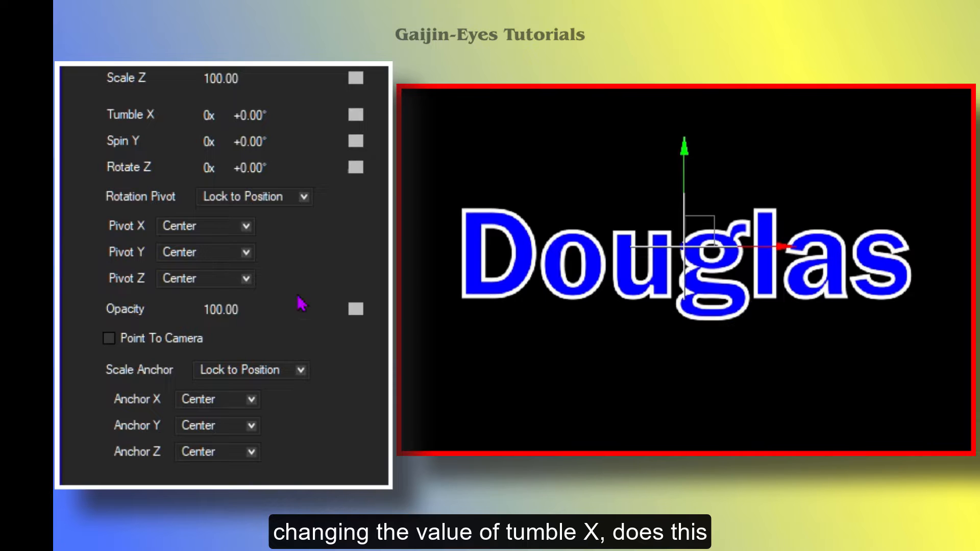
click(245, 117)
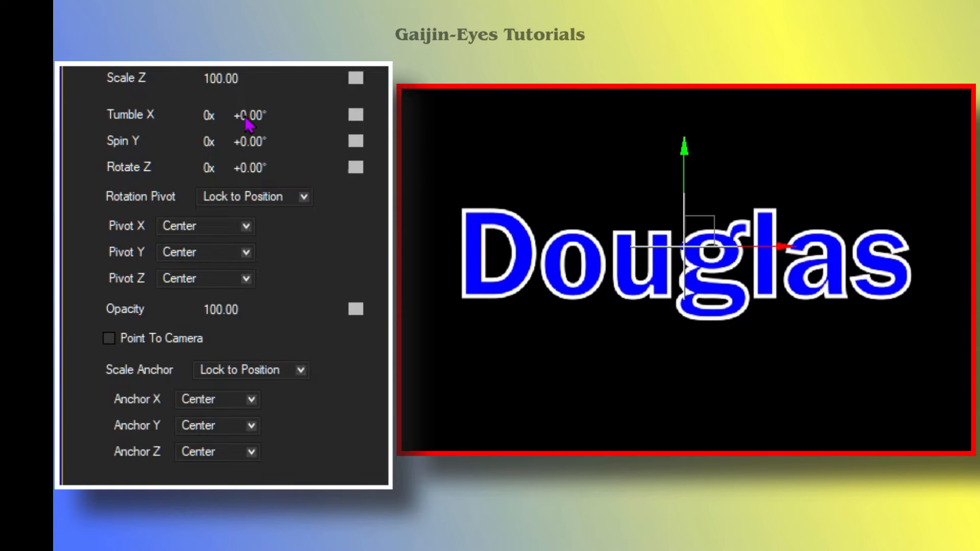
drag(245, 118, 261, 165)
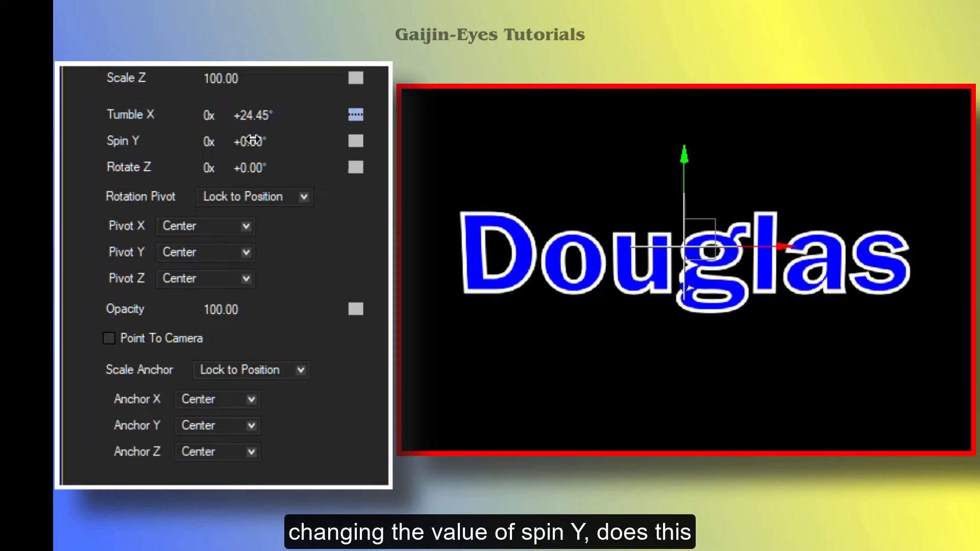
drag(252, 142, 250, 183)
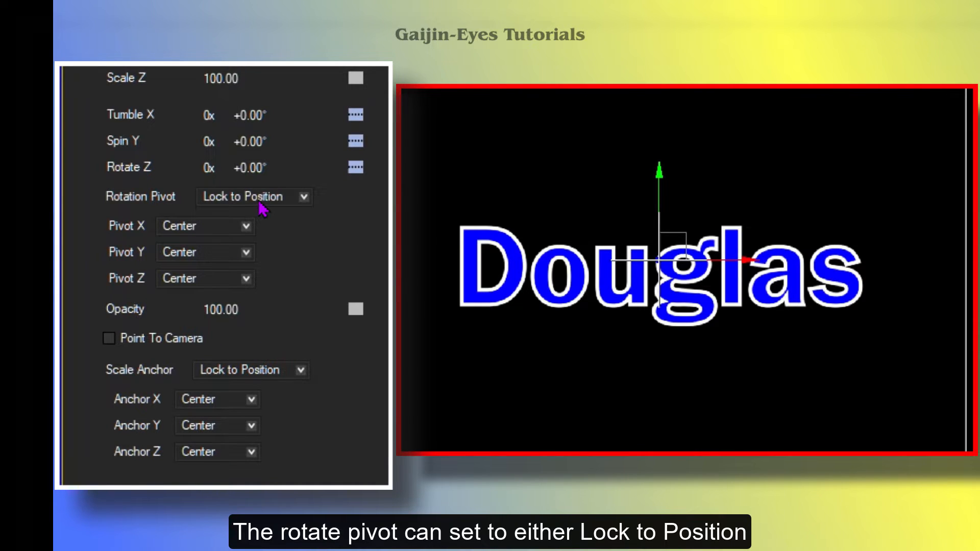
Step: Keep Rotation Pivot on Lock to Position and try Pivot X at Left, Right and back at Center
click(304, 197)
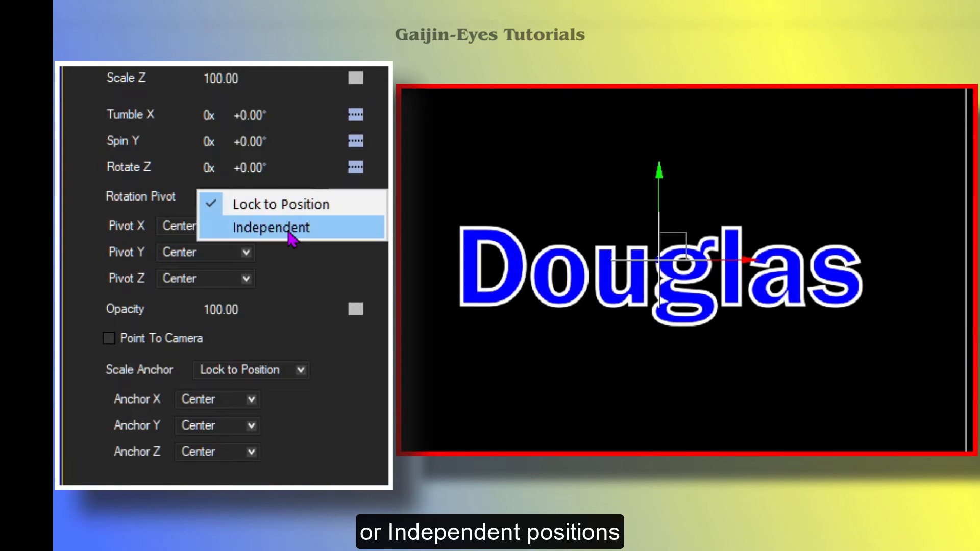
click(295, 205)
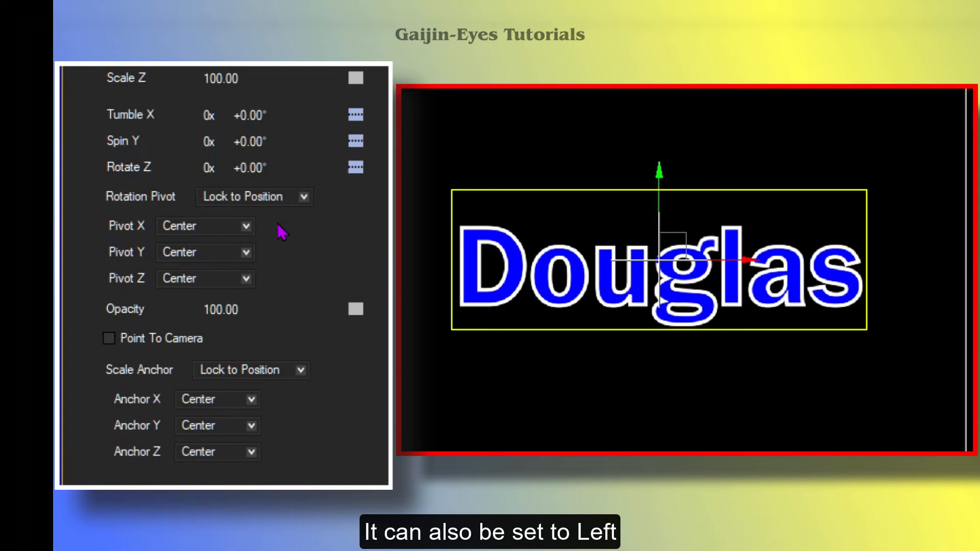
click(247, 229)
click(237, 237)
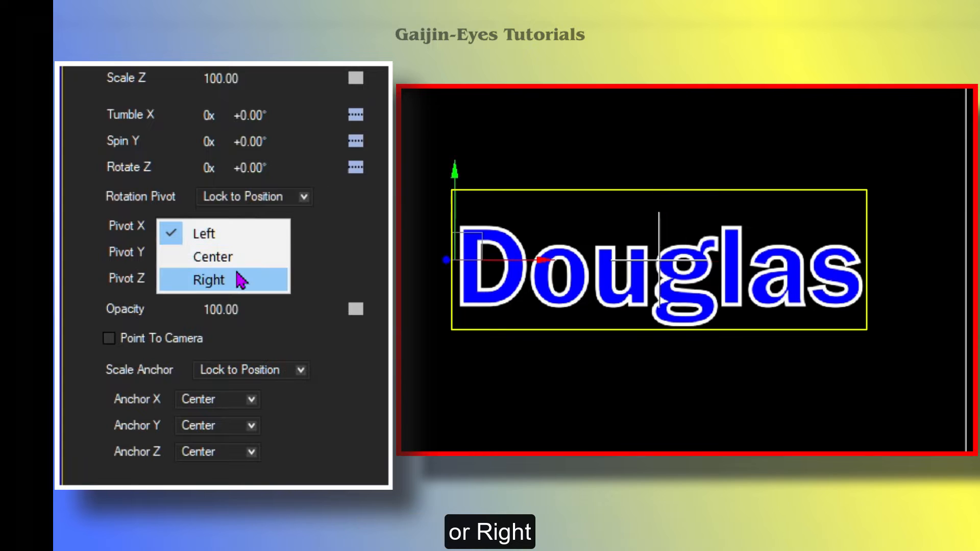
click(238, 282)
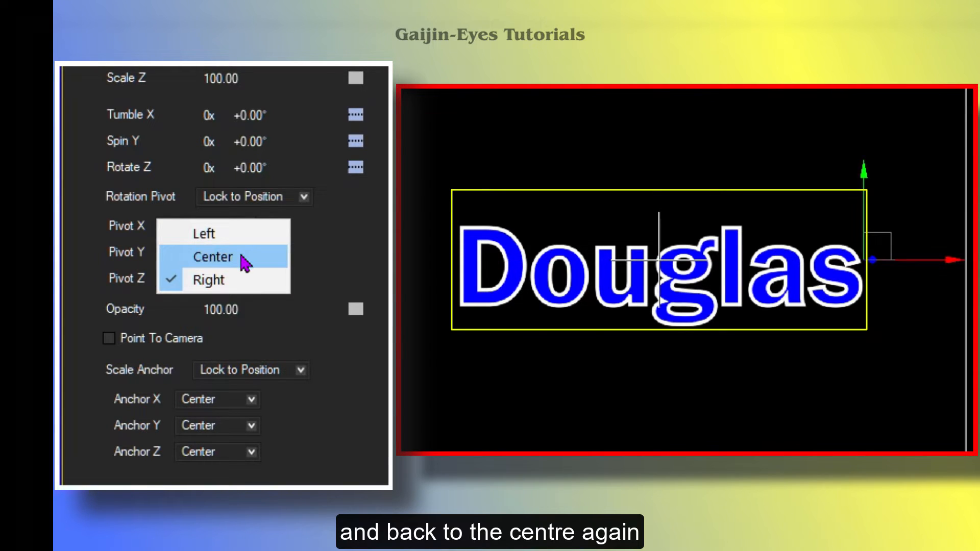
click(241, 257)
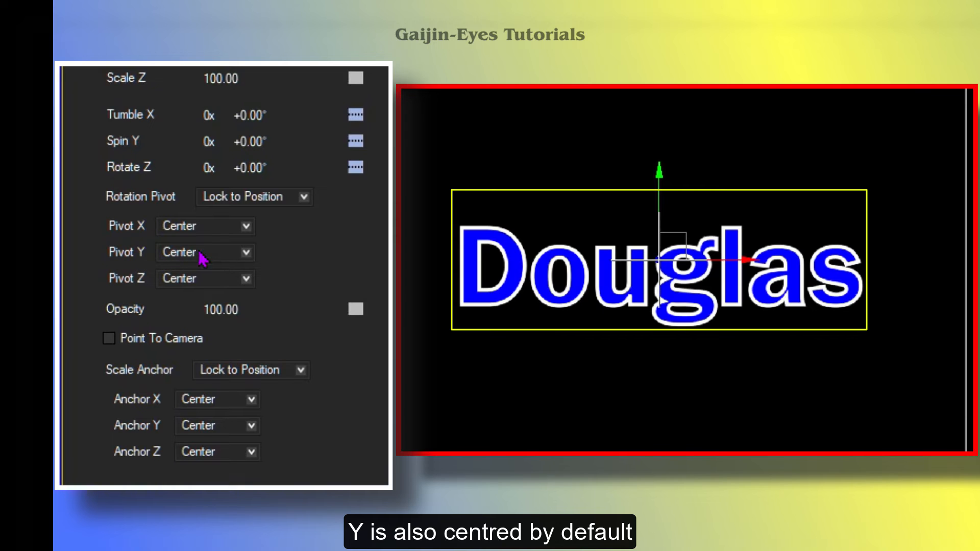
Step: Try Pivot Y at Top and Center, ending with it set to Bottom
click(249, 257)
click(250, 260)
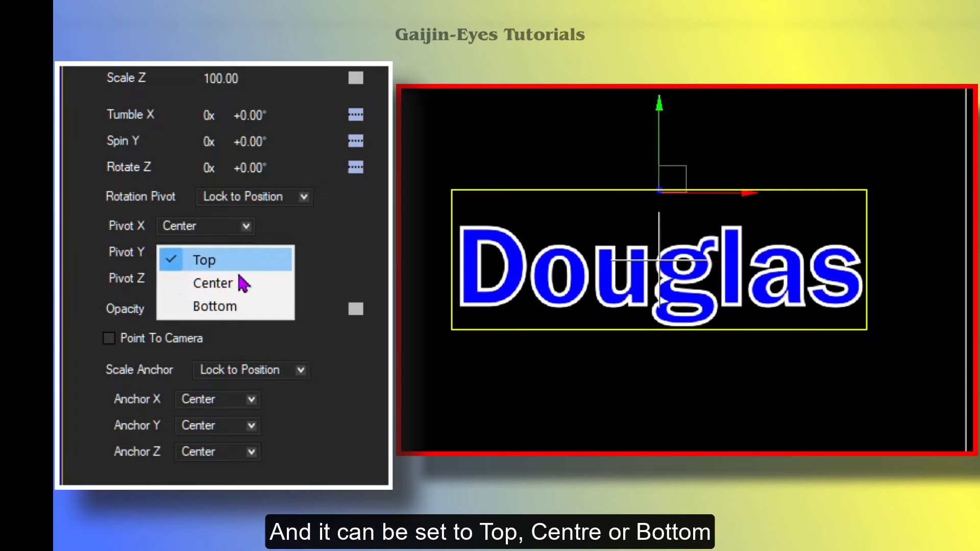
click(242, 284)
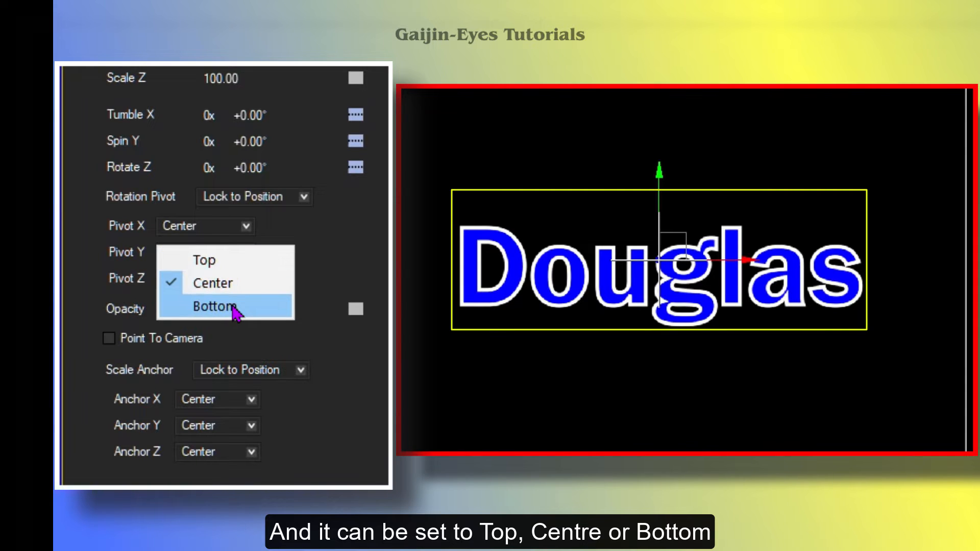
click(235, 310)
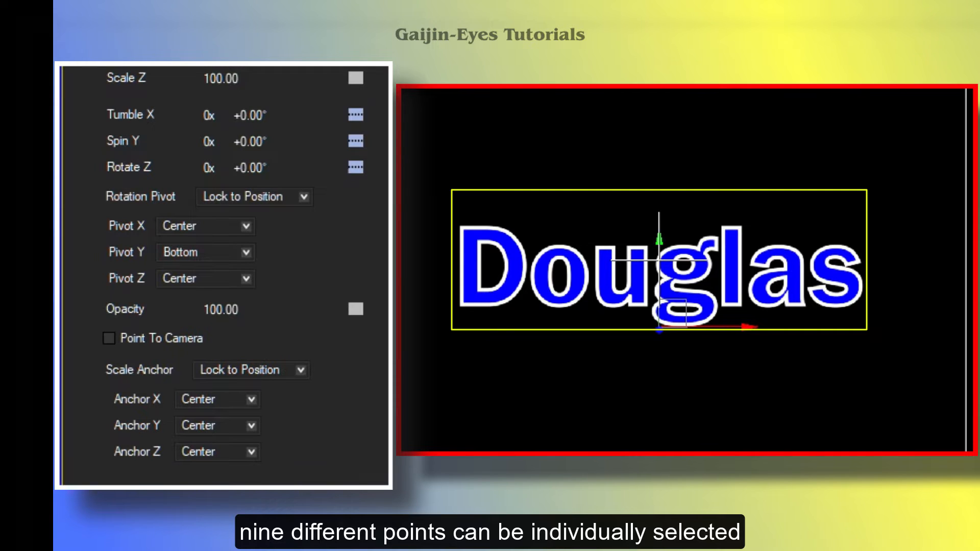
Step: Place the rotation pivot along the text's upper edge, at Left Top, Center Top and Right Top in turn
click(246, 228)
click(230, 233)
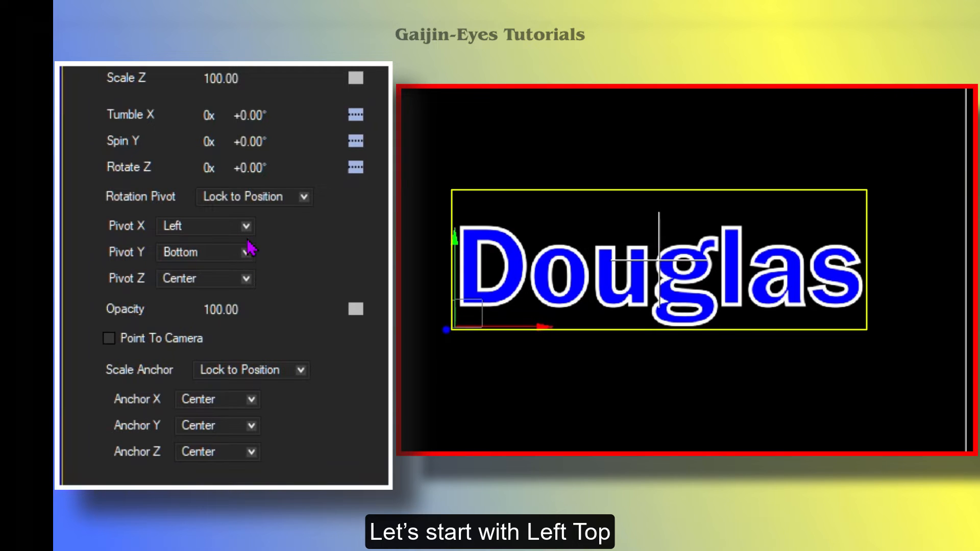
click(248, 254)
click(236, 259)
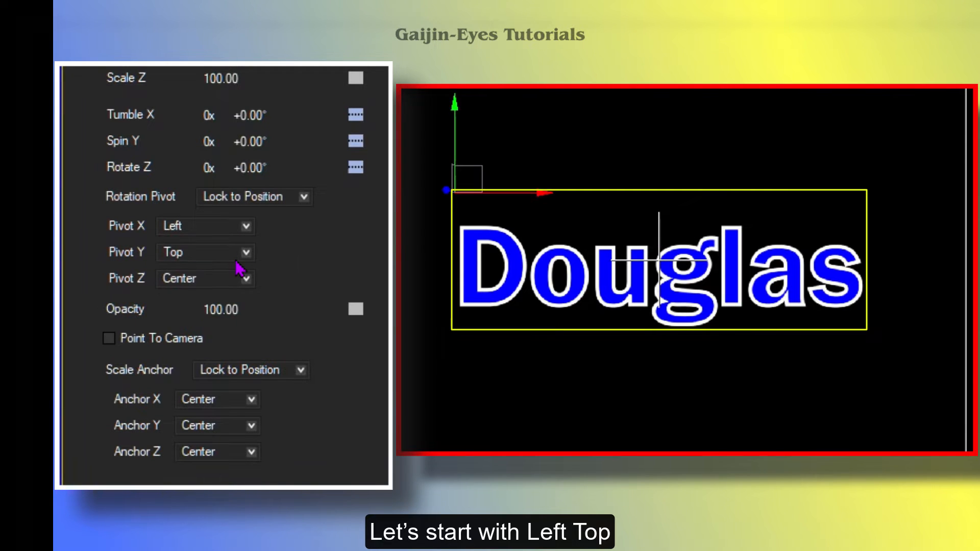
click(246, 227)
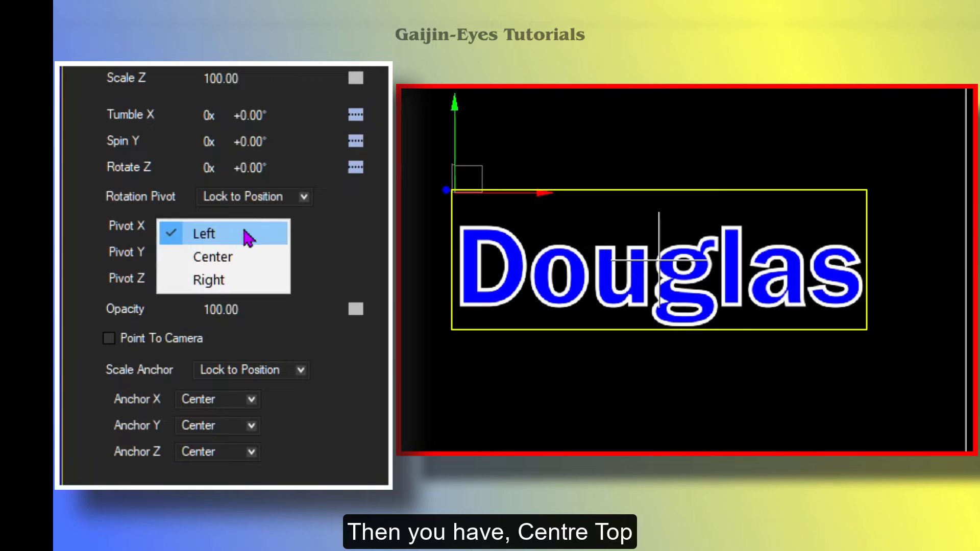
click(236, 257)
click(248, 227)
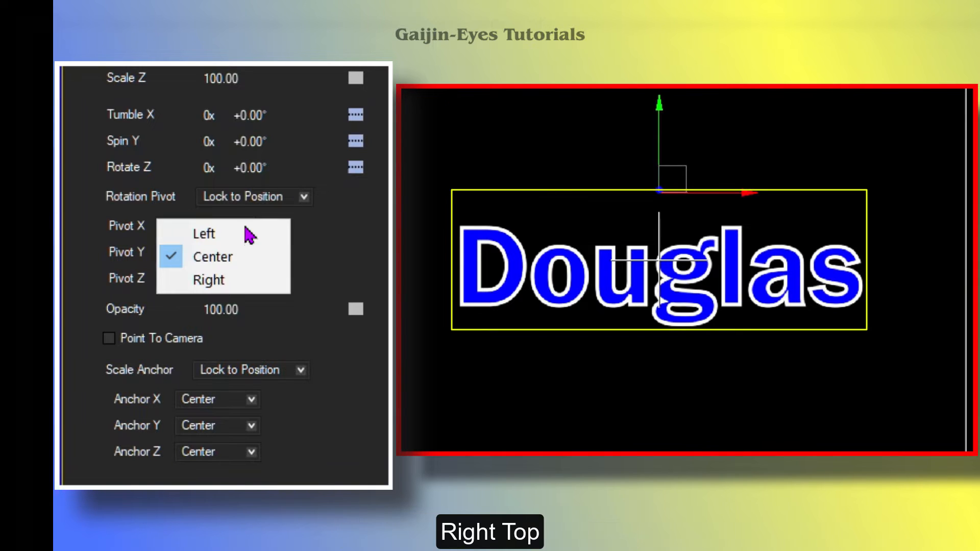
click(241, 280)
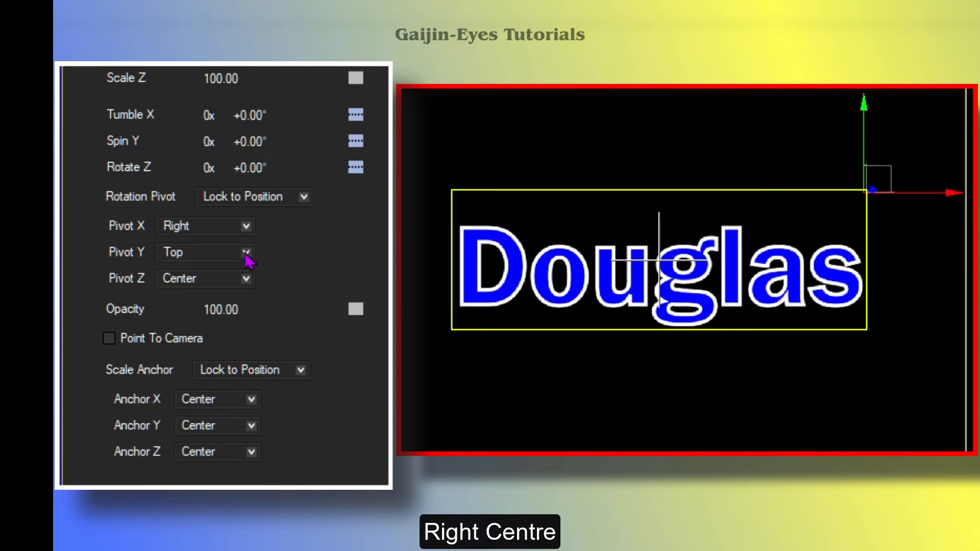
Step: Set Pivot Y to Center and step Pivot X through Right, Center and Left
click(246, 255)
click(240, 281)
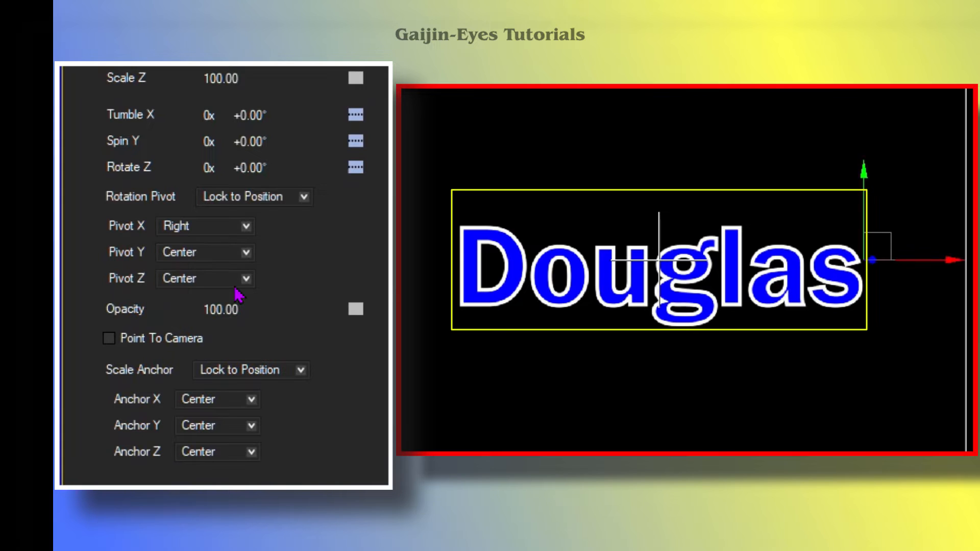
click(246, 226)
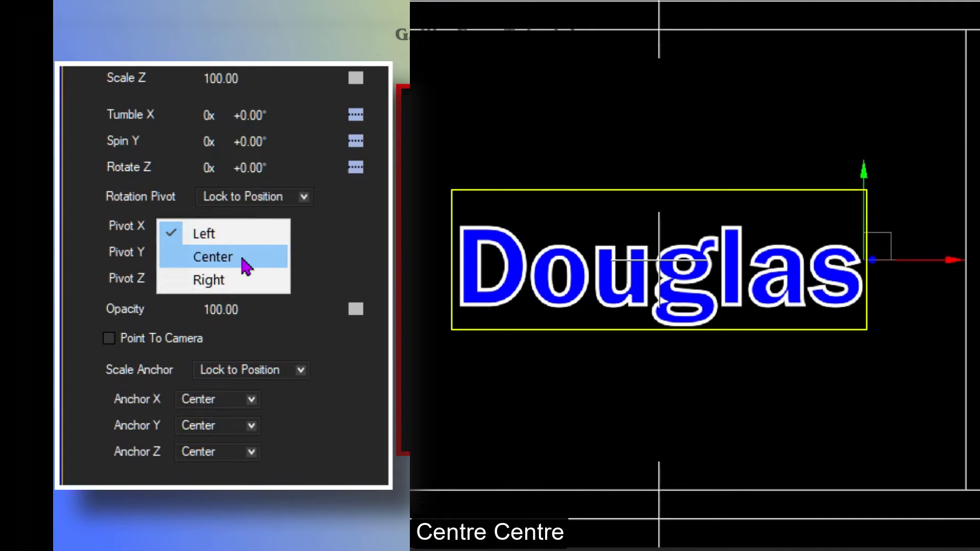
click(243, 258)
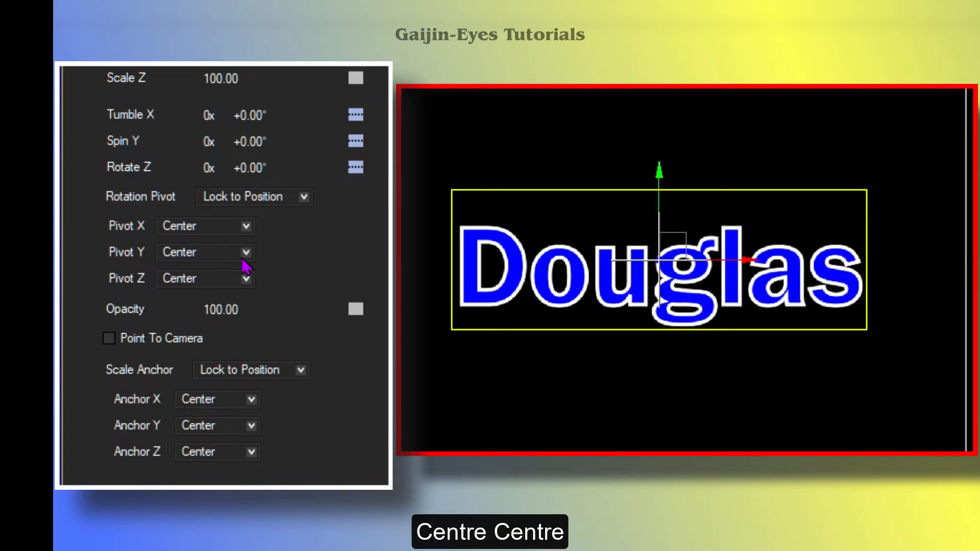
click(245, 227)
click(244, 240)
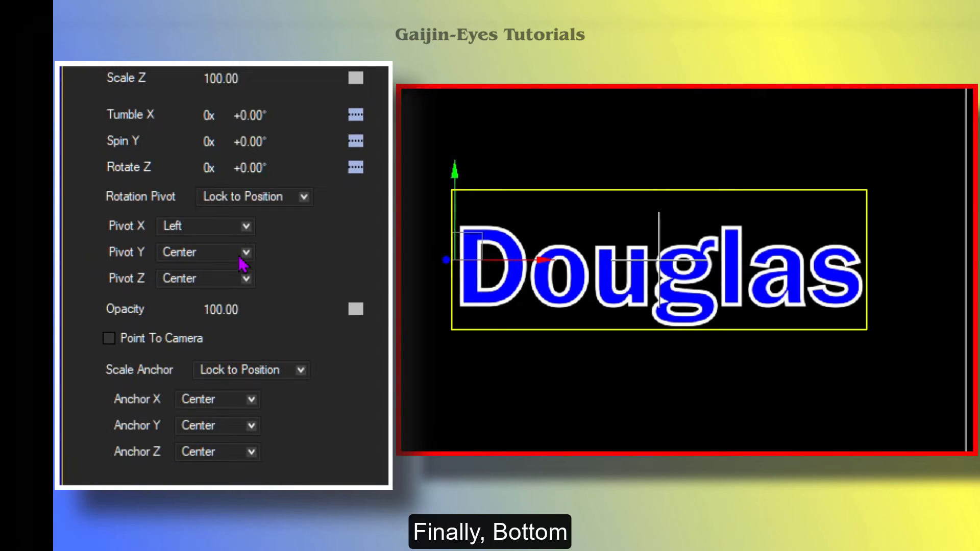
Step: Set Pivot Y to Bottom and step Pivot X from Left through Center to Right
click(246, 256)
click(233, 307)
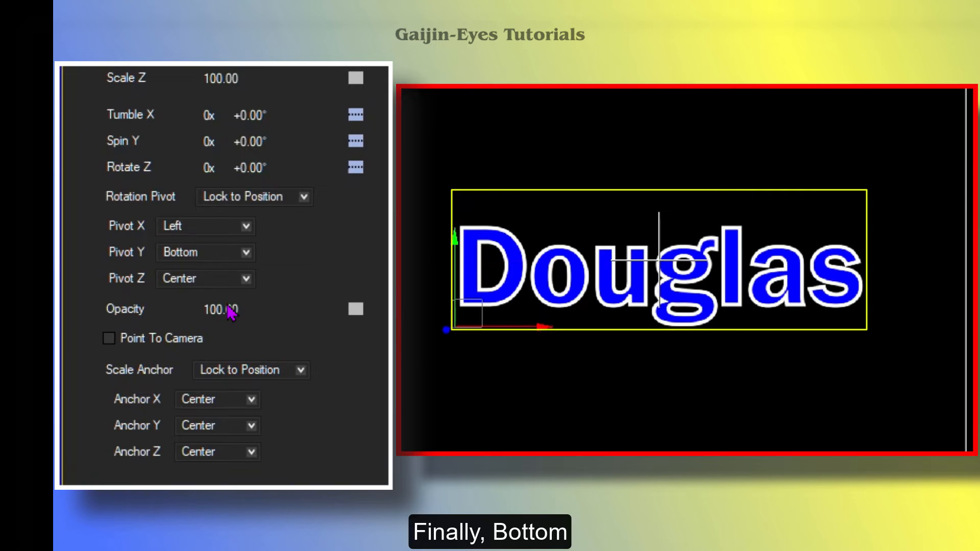
click(245, 228)
click(247, 256)
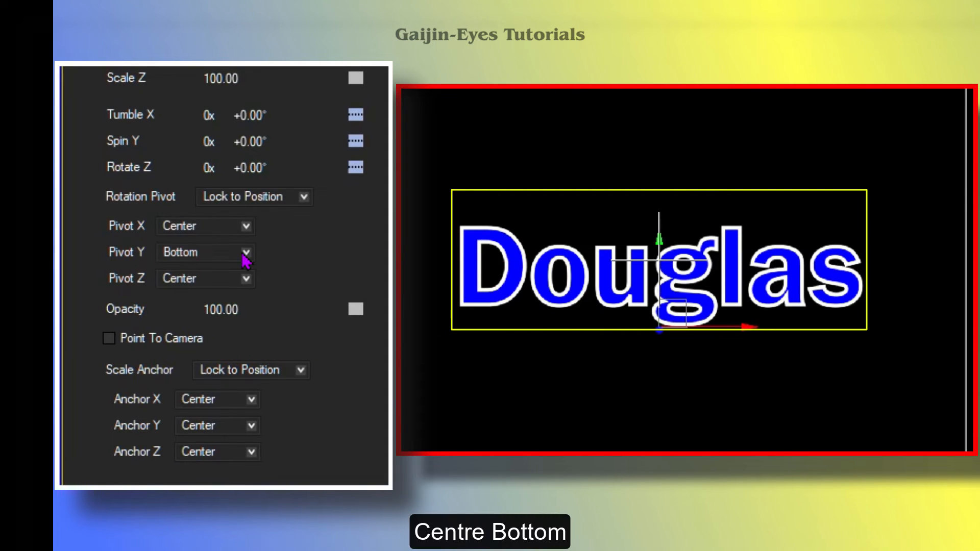
click(247, 231)
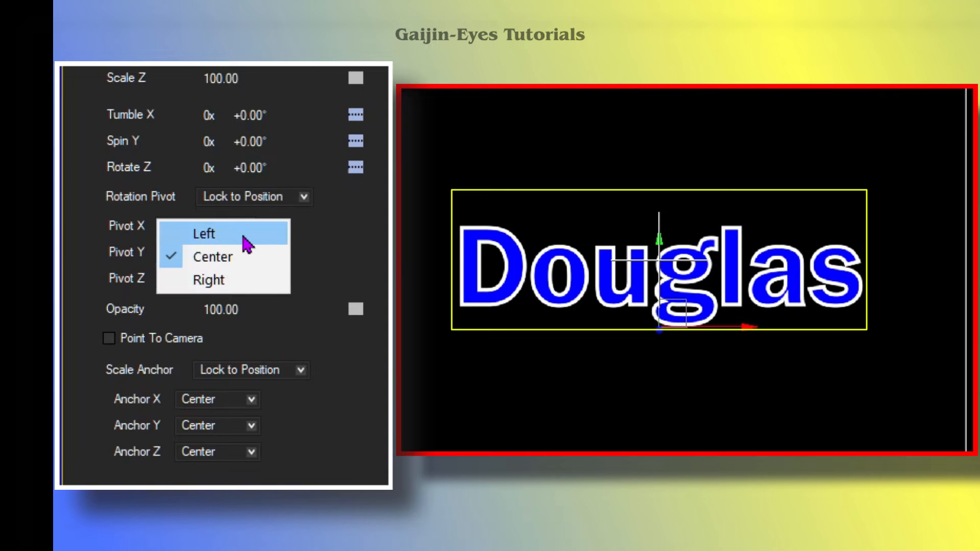
click(239, 280)
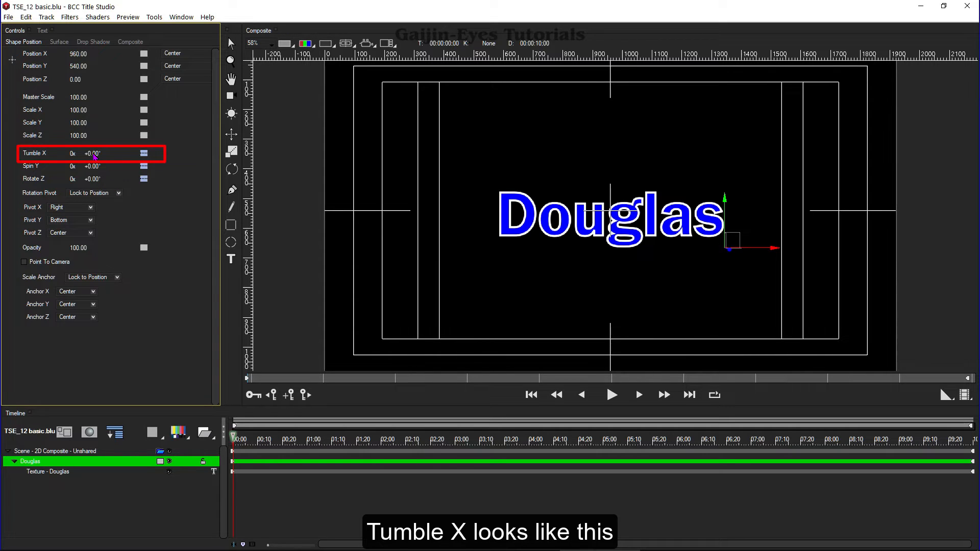
Step: Rotate the text about its Right Bottom pivot with Tumble X to 1x +12.90°, and try Spin Y and Rotate Z
drag(94, 157, 225, 142)
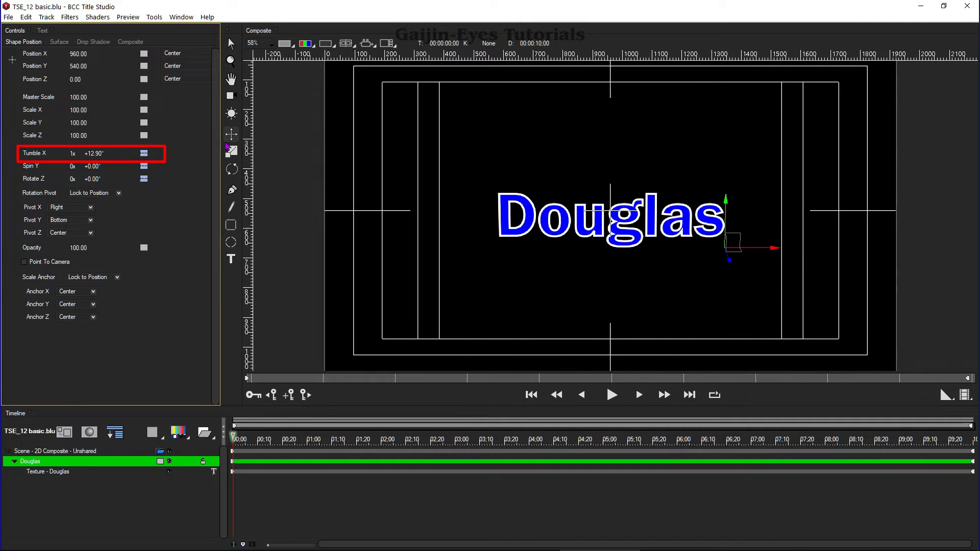
drag(92, 168, 116, 181)
drag(130, 184, 335, 218)
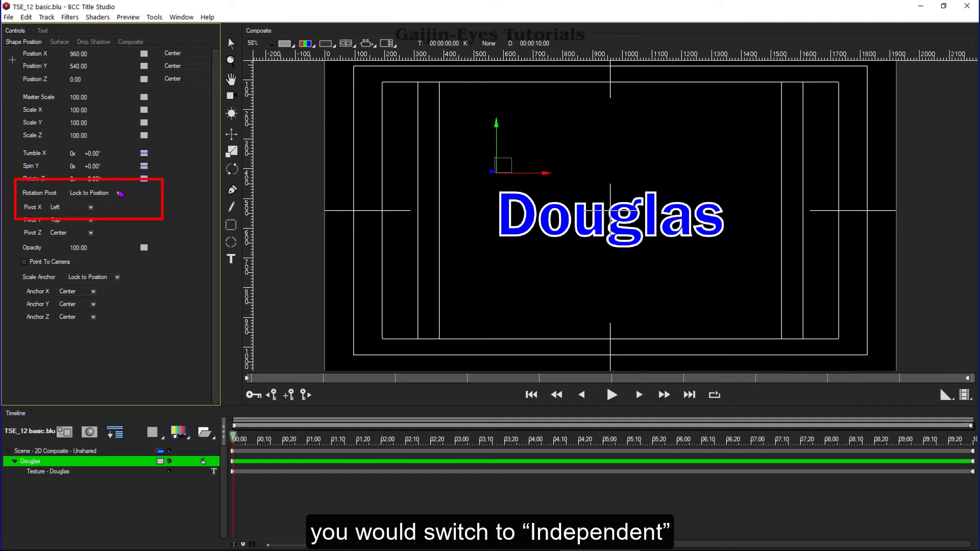
Step: Set Rotation Pivot to Independent and move the text with its pivot to about X 800, Y 451
click(120, 193)
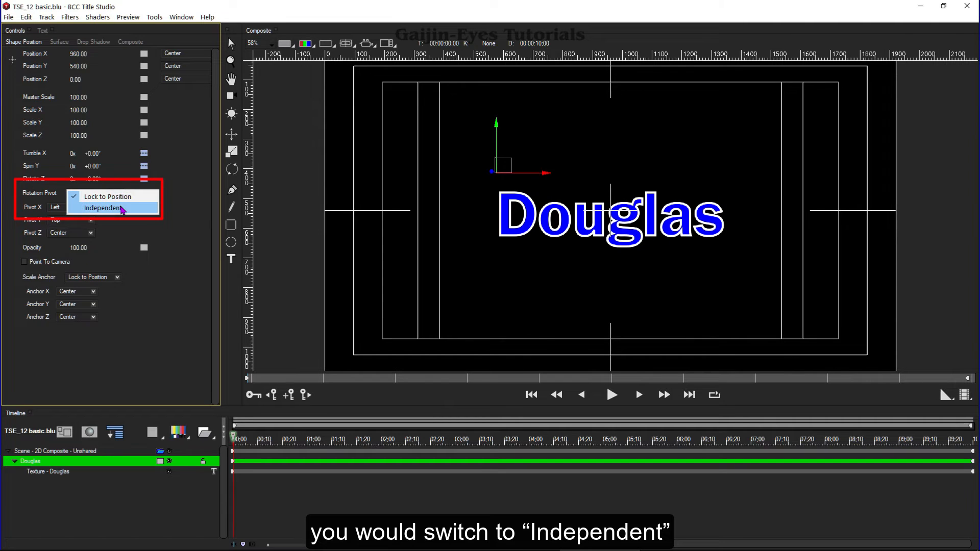
click(122, 208)
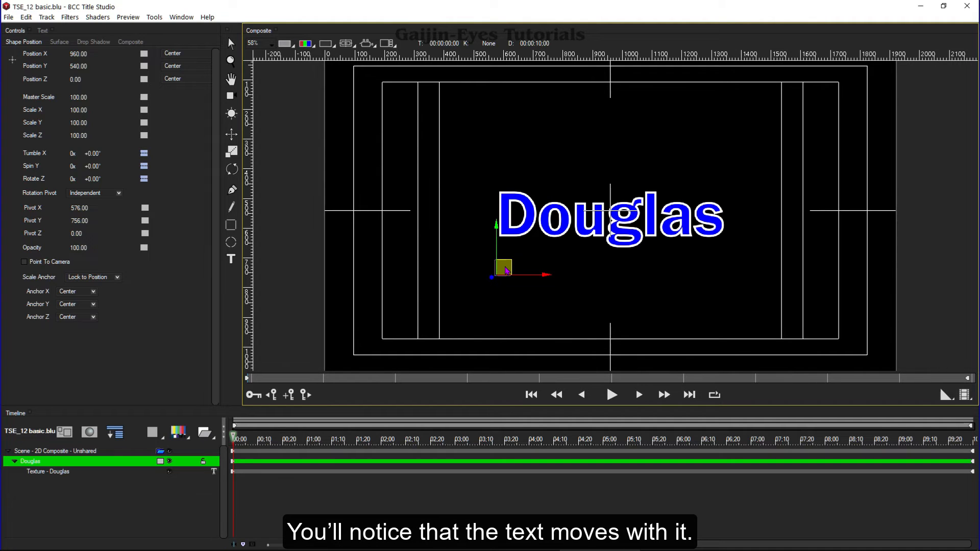
drag(506, 271, 513, 248)
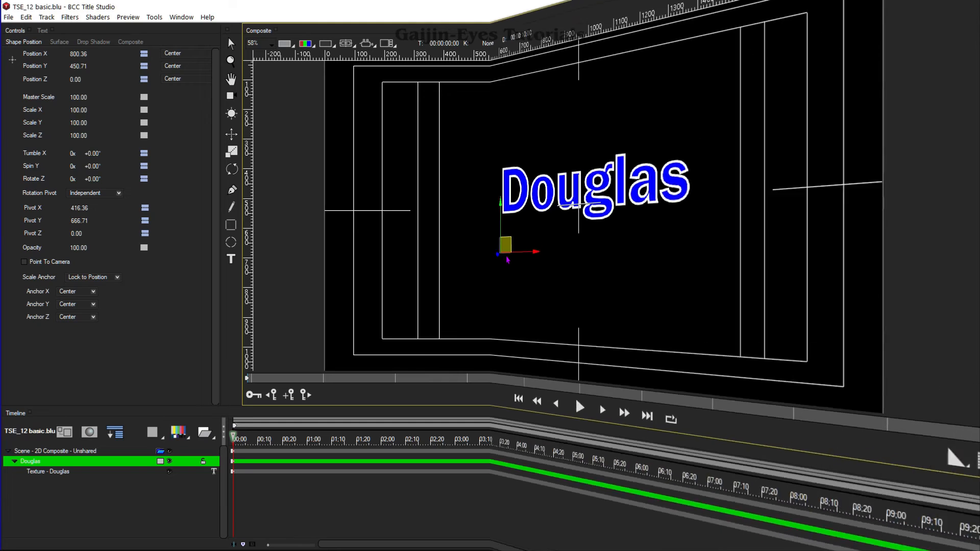